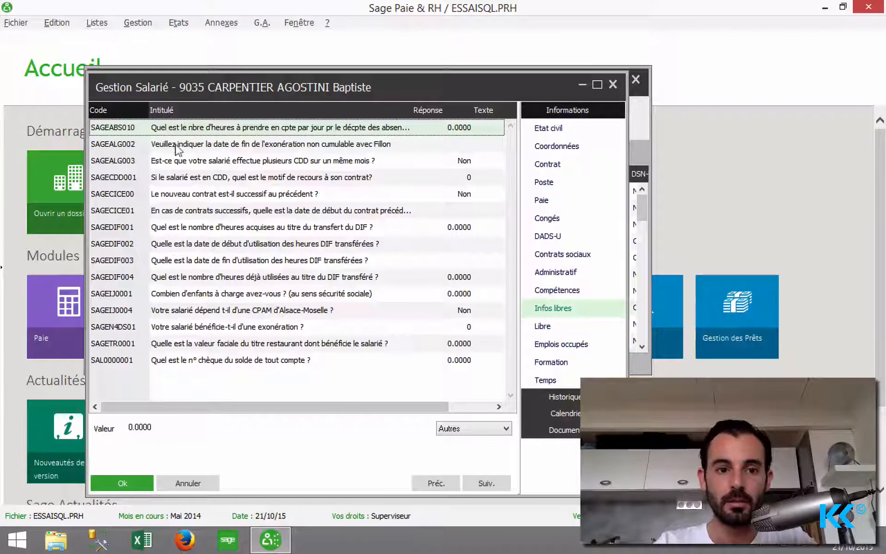
# Go through the free-information questions in the employee's Infos libres record, from absences and DIF to the settlement cheque number
pyautogui.click(176, 145)
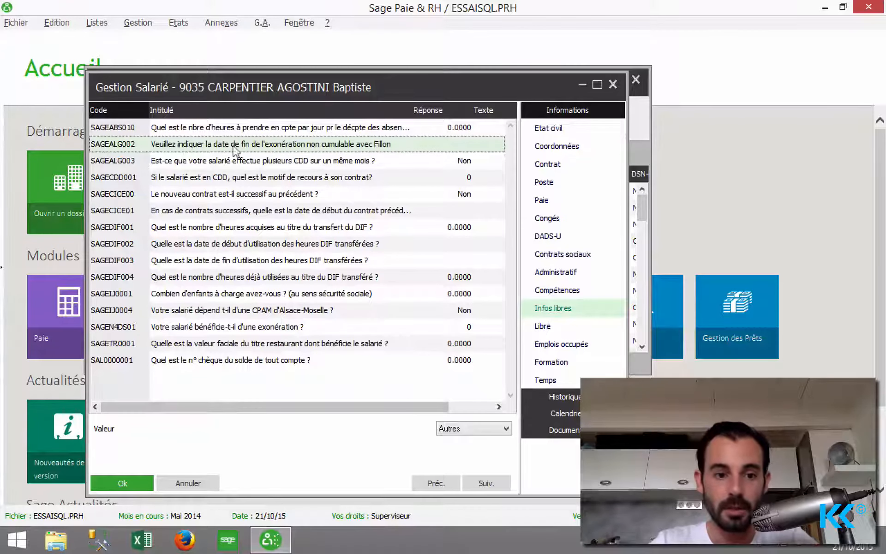
pyautogui.click(226, 297)
pyautogui.press('Up')
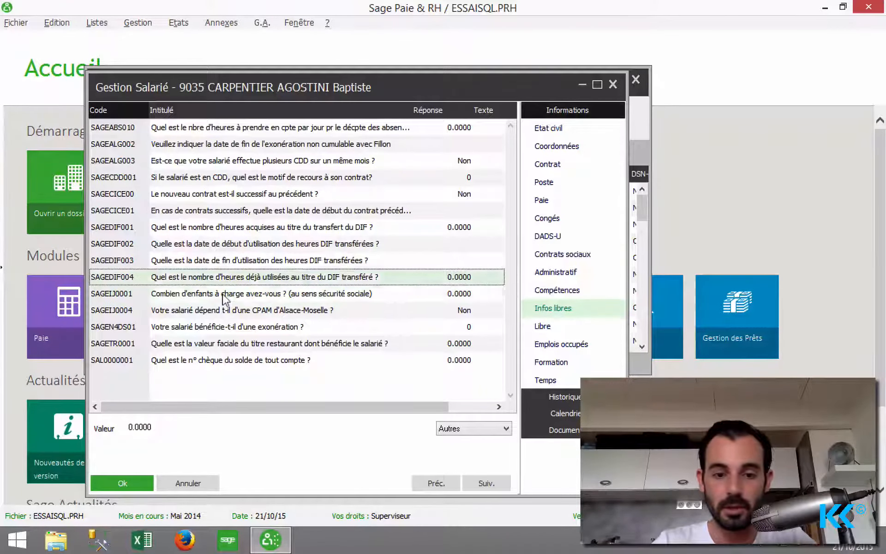
pyautogui.press('Up')
pyautogui.press('Up')
pyautogui.press('Up')
pyautogui.press('Up')
pyautogui.press('Up')
pyautogui.press('Up')
pyautogui.press('Up')
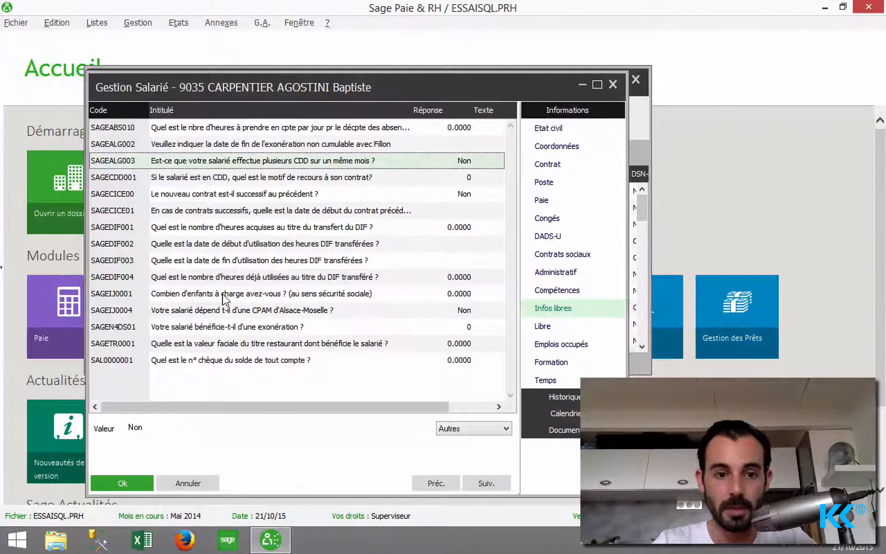
pyautogui.press('Down')
pyautogui.press('Down')
pyautogui.press('Down')
pyautogui.press('Down')
pyautogui.press('Down')
pyautogui.press('Up')
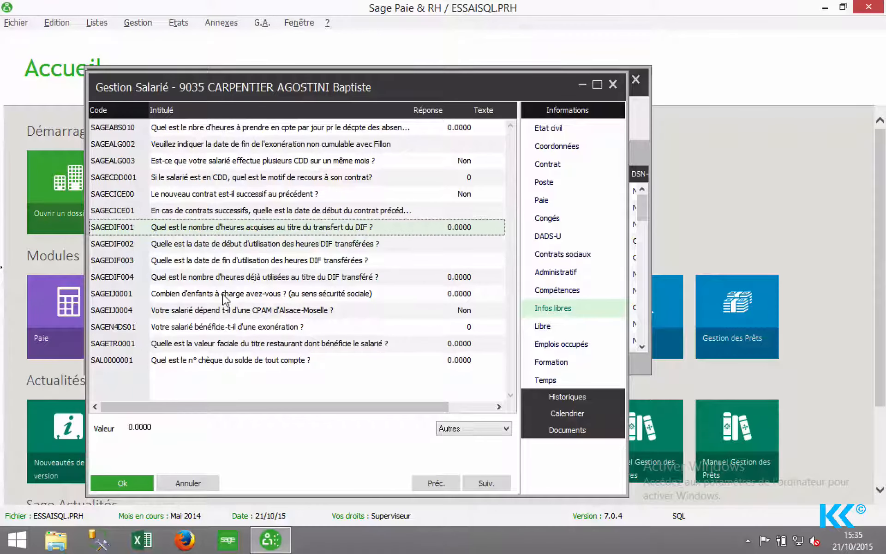
pyautogui.press('Down')
pyautogui.press('Down')
pyautogui.press('Down')
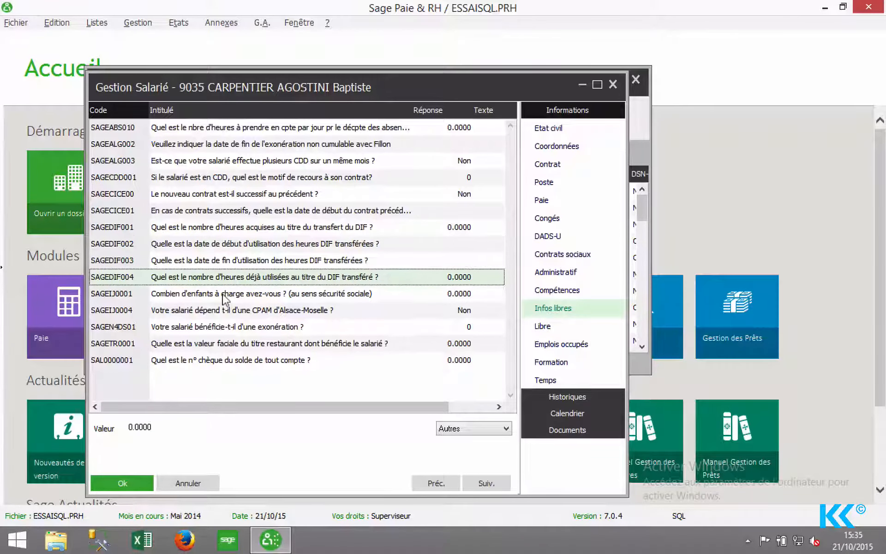
pyautogui.press('Down')
pyautogui.press('Down')
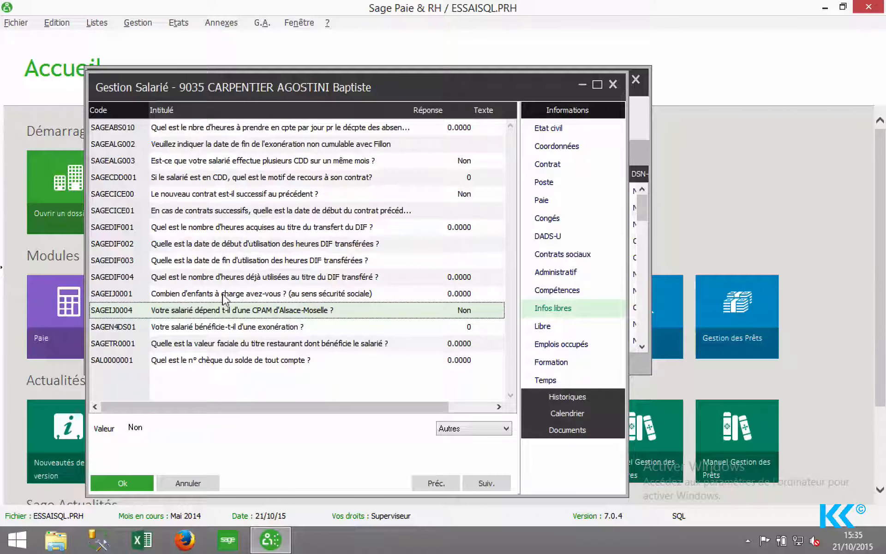
pyautogui.press('Down')
pyautogui.press('Down')
pyautogui.press('Up')
pyautogui.press('Down')
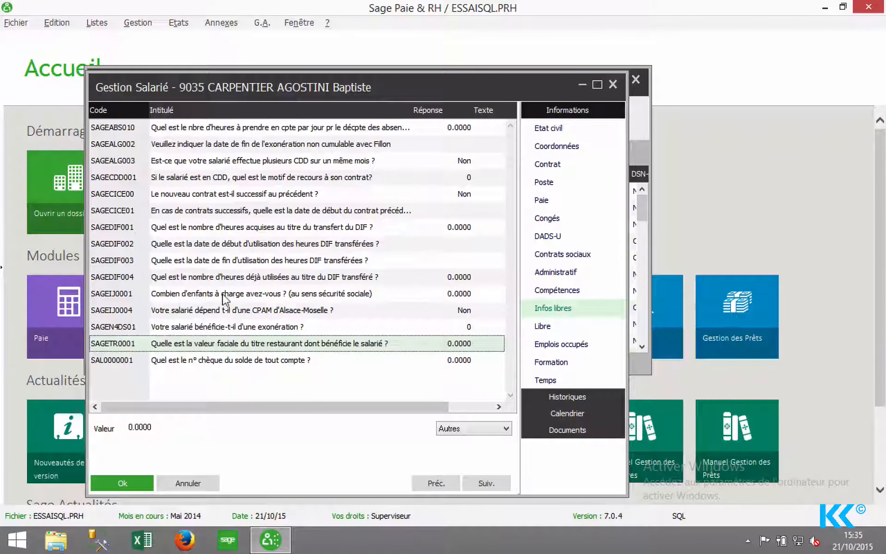
pyautogui.press('Down')
pyautogui.press('Up')
pyautogui.press('Up')
pyautogui.press('Up')
pyautogui.press('Up')
pyautogui.press('Up')
pyautogui.press('Up')
pyautogui.press('Up')
pyautogui.press('Up')
pyautogui.press('Up')
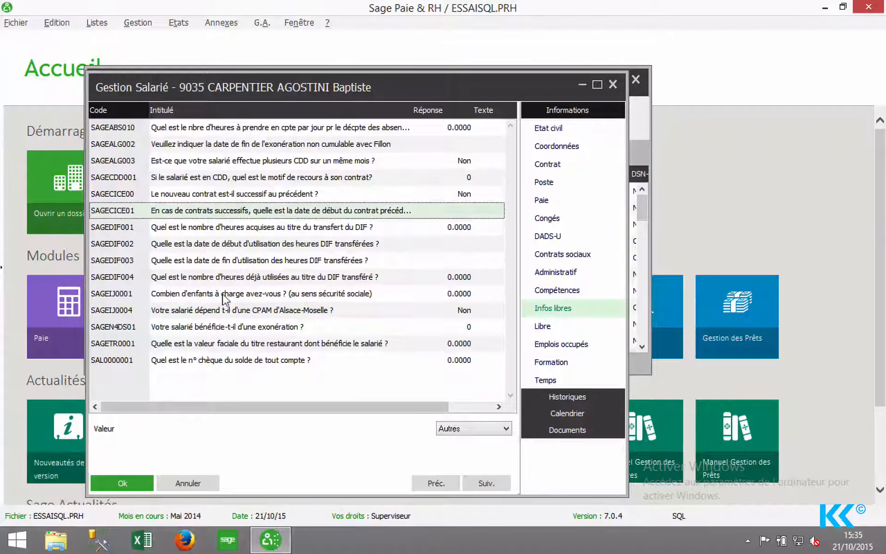
# Answer question SAGEABS010, the daily hours counted for absences, with the value 7
pyautogui.doubleClick(307, 128)
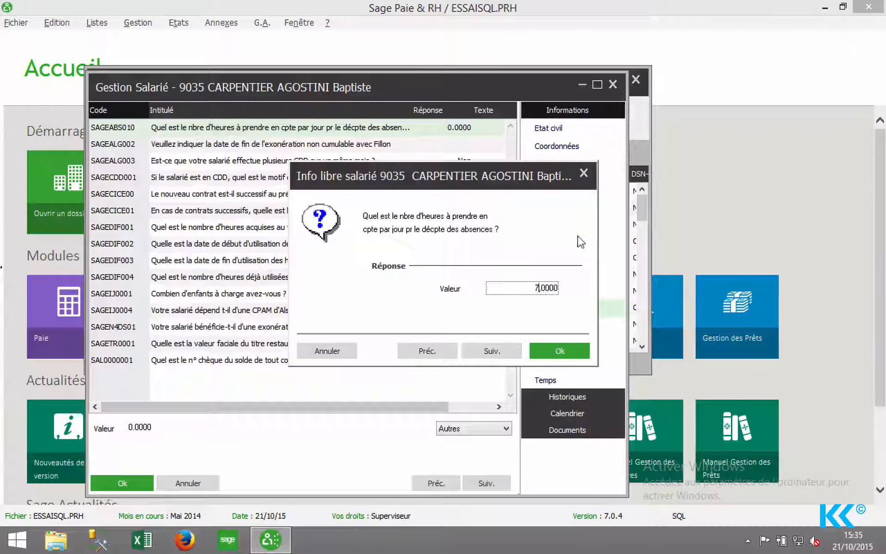
pyautogui.write('7')
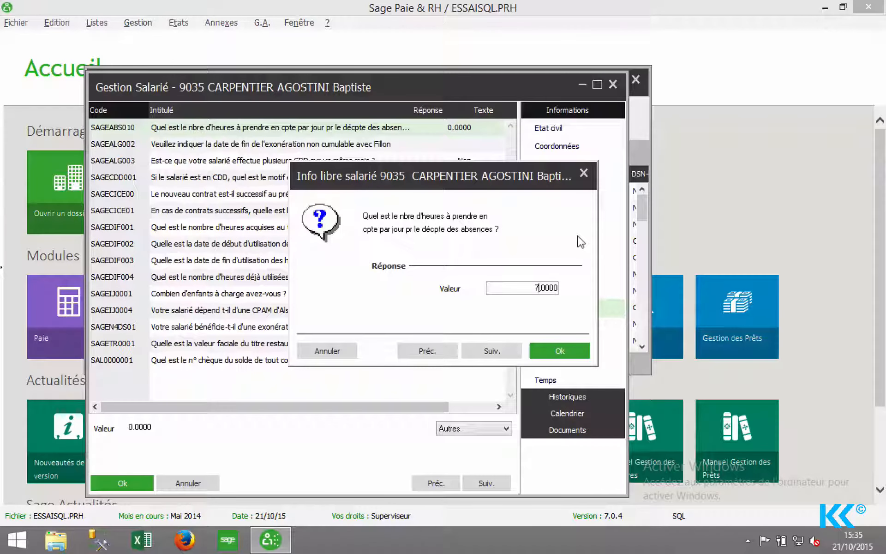
pyautogui.click(551, 353)
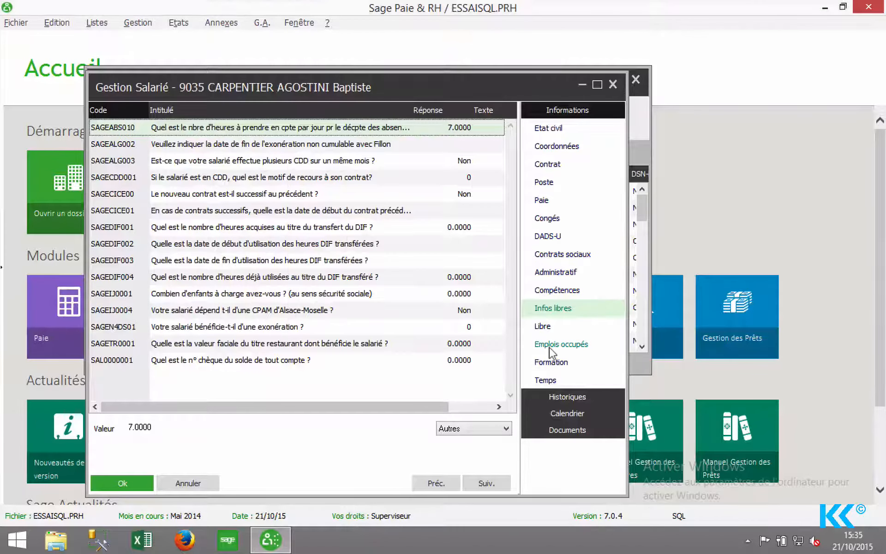
pyautogui.click(374, 244)
# Open the general list of free-information items (Infos libres)
pyautogui.click(123, 483)
pyautogui.click(636, 80)
pyautogui.click(97, 22)
pyautogui.click(113, 134)
# Browse the free-information items and expand their categories to display only those of nature Salarié
pyautogui.scroll(-4, 480, 311)
pyautogui.click(481, 310)
pyautogui.scroll(-4, 480, 311)
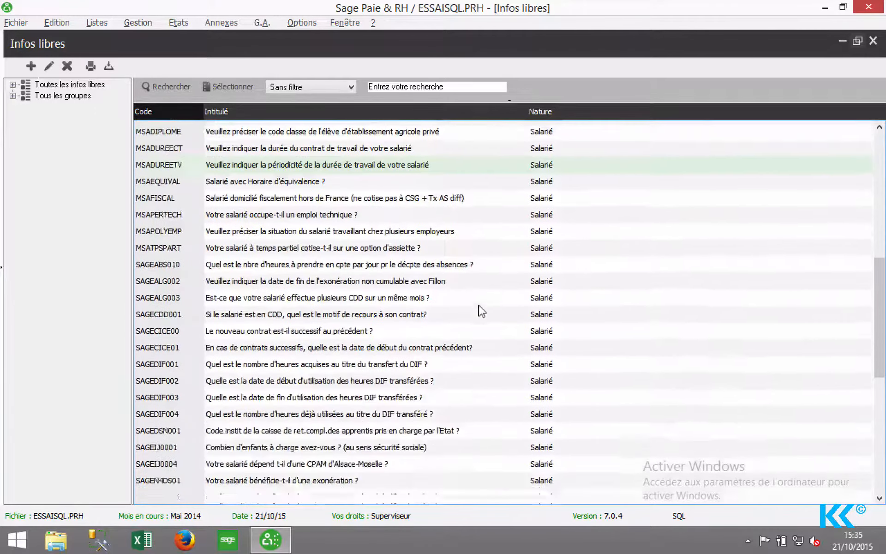
pyautogui.scroll(8, 480, 311)
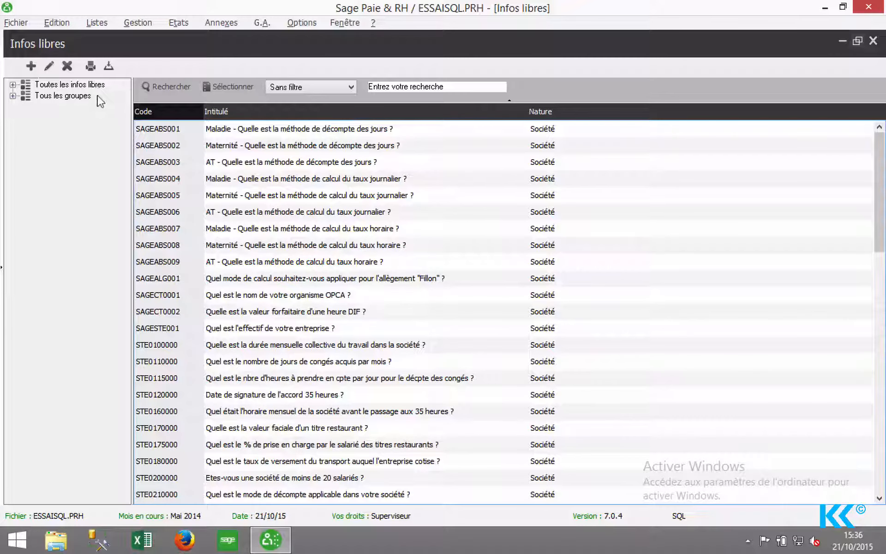
pyautogui.click(11, 84)
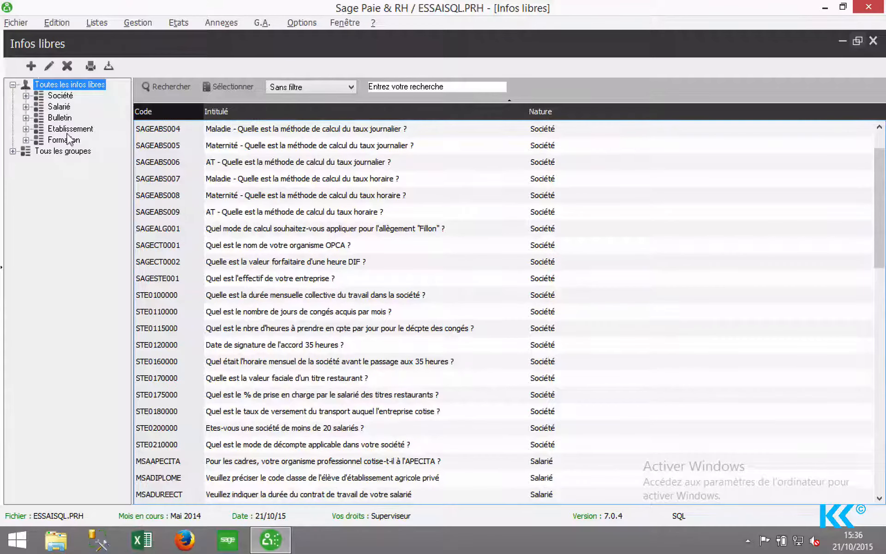
pyautogui.click(55, 107)
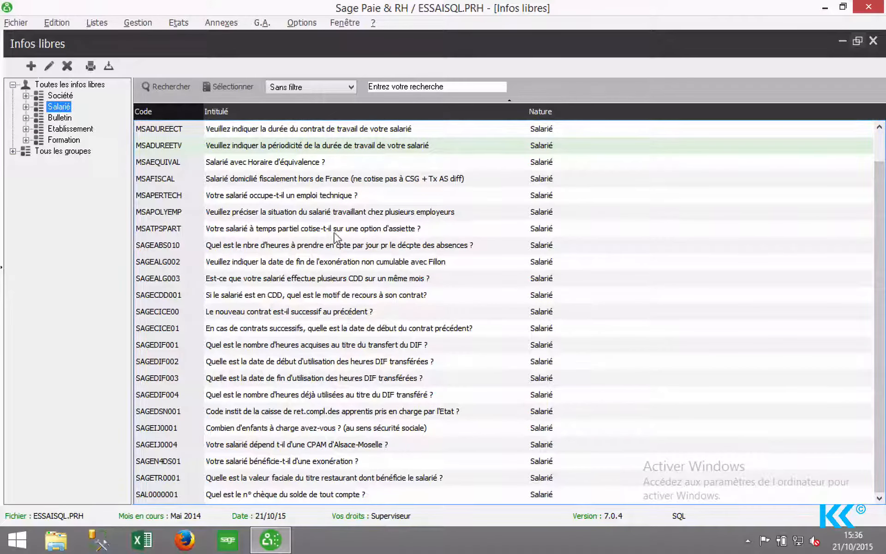
# View the employee list and the employee's own Infos libres record among the open windows, ending back on the Infos libres list
pyautogui.click(345, 23)
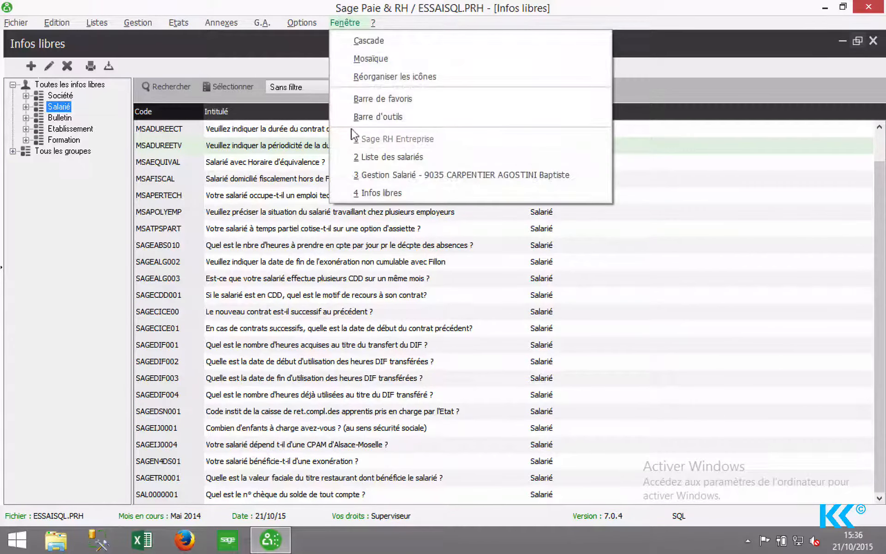
pyautogui.click(363, 157)
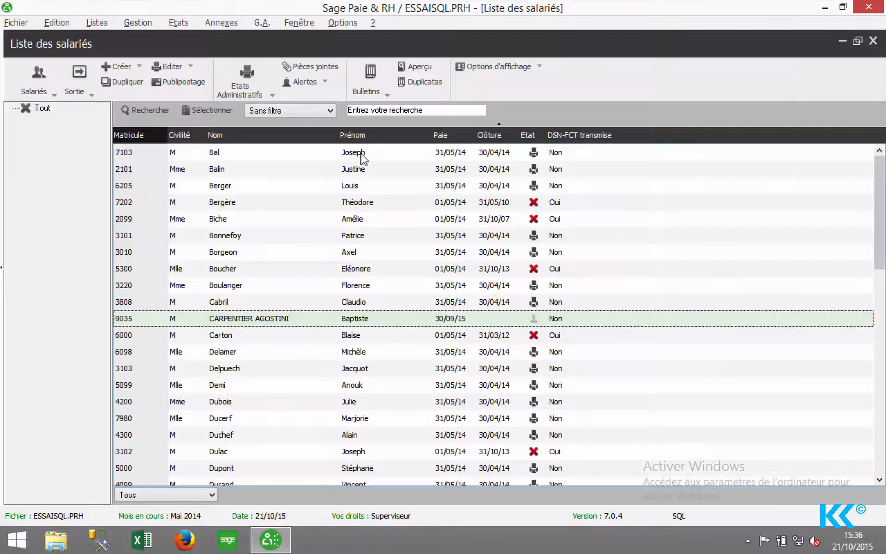
pyautogui.click(337, 23)
pyautogui.moveTo(299, 18)
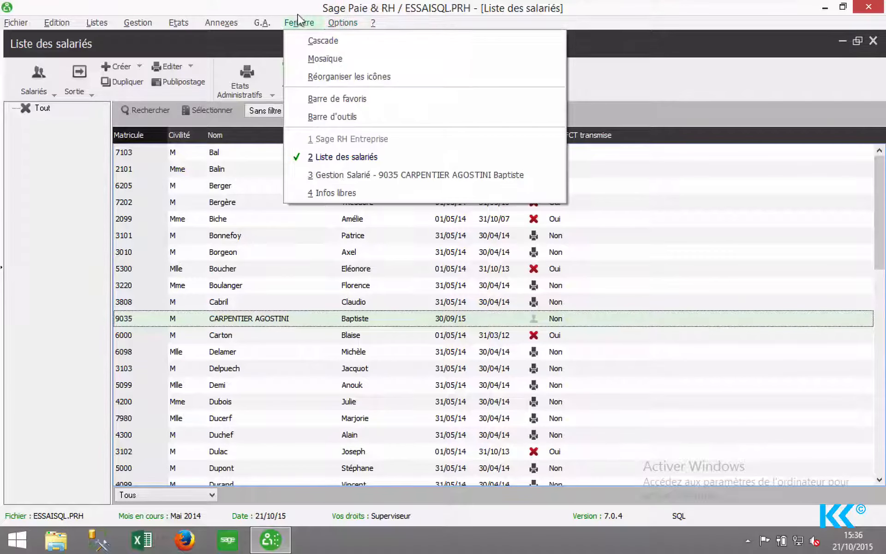
pyautogui.click(326, 174)
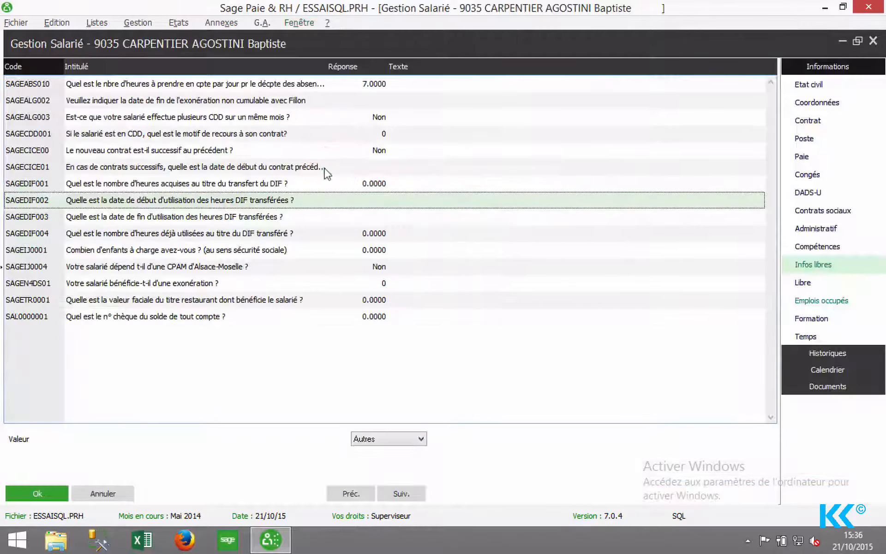
pyautogui.click(299, 23)
pyautogui.click(319, 190)
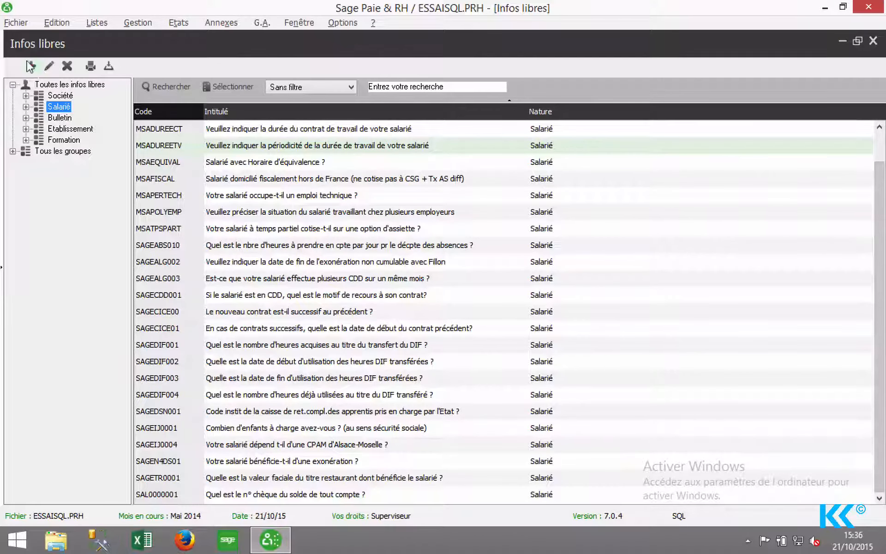
# Create a new free-information item with the code STEHISTO
pyautogui.click(248, 179)
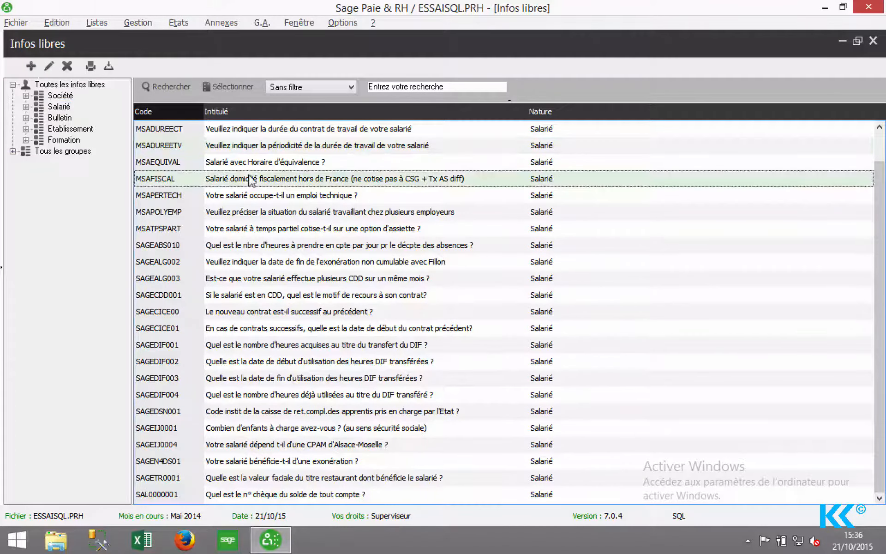
pyautogui.click(30, 64)
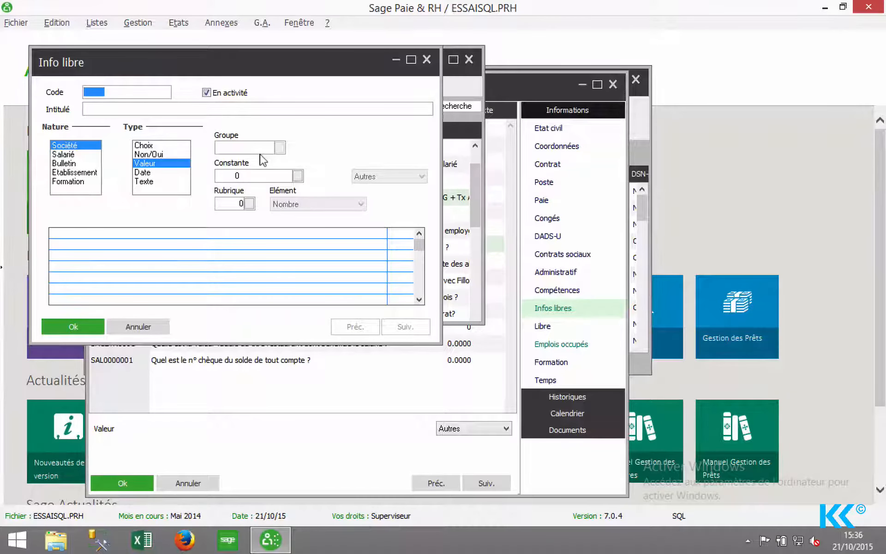
pyautogui.write('STEHOS')
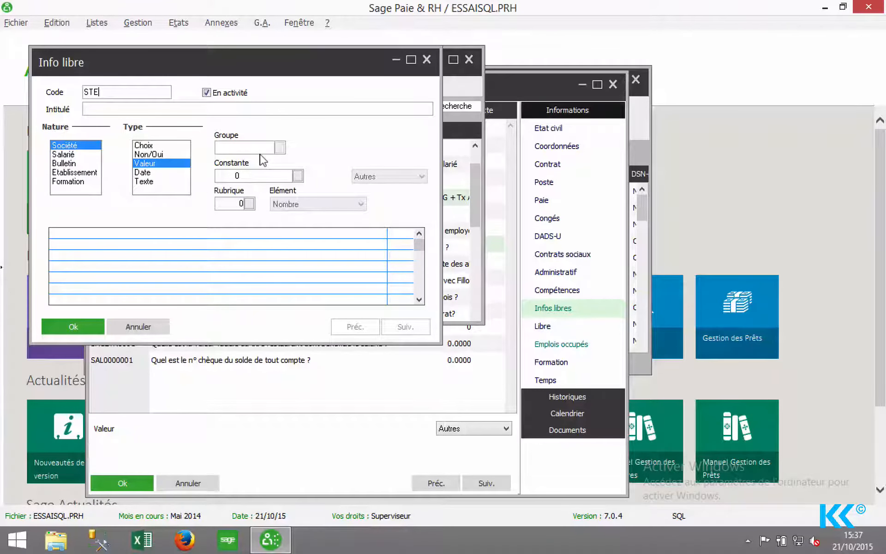
pyautogui.press('BackSpace')
pyautogui.press('BackSpace')
pyautogui.write('IS')
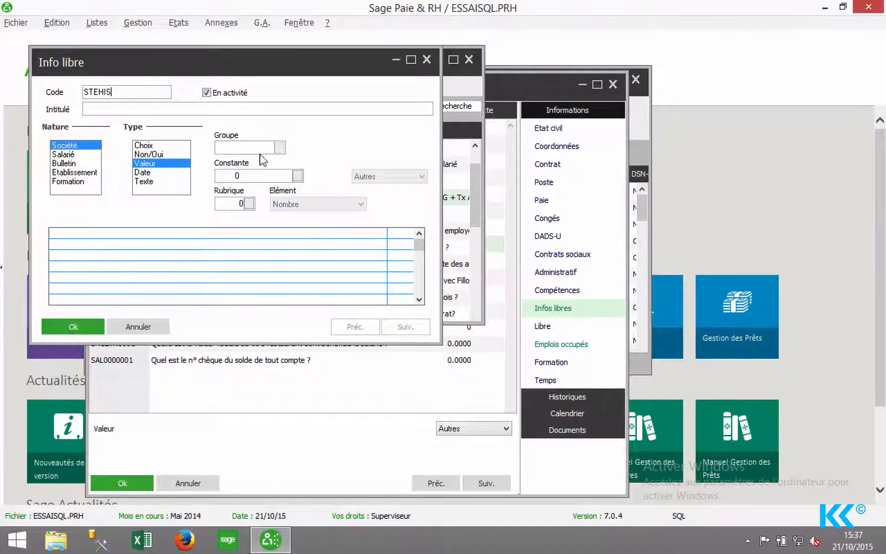
pyautogui.write('TO')
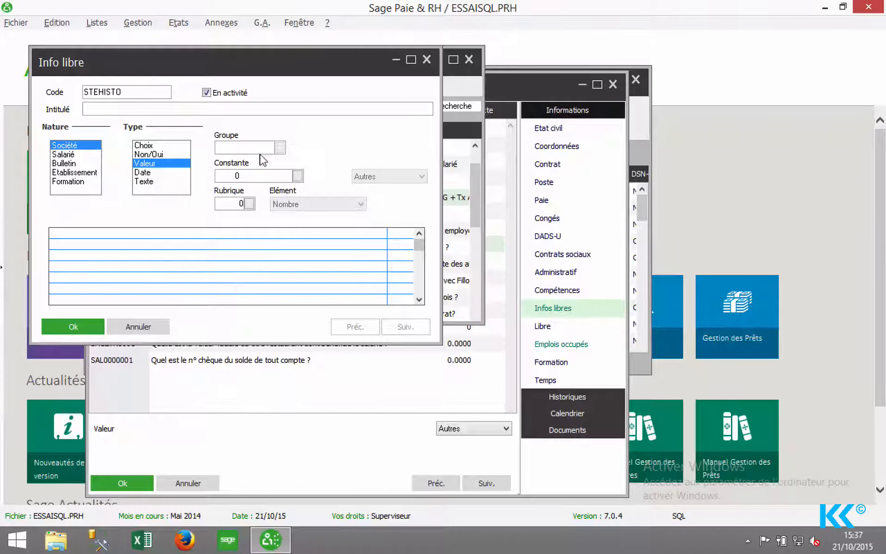
# Title the new item "Quelle est la société historique avant la fusions?" and set its nature to Salarié
pyautogui.click(160, 105)
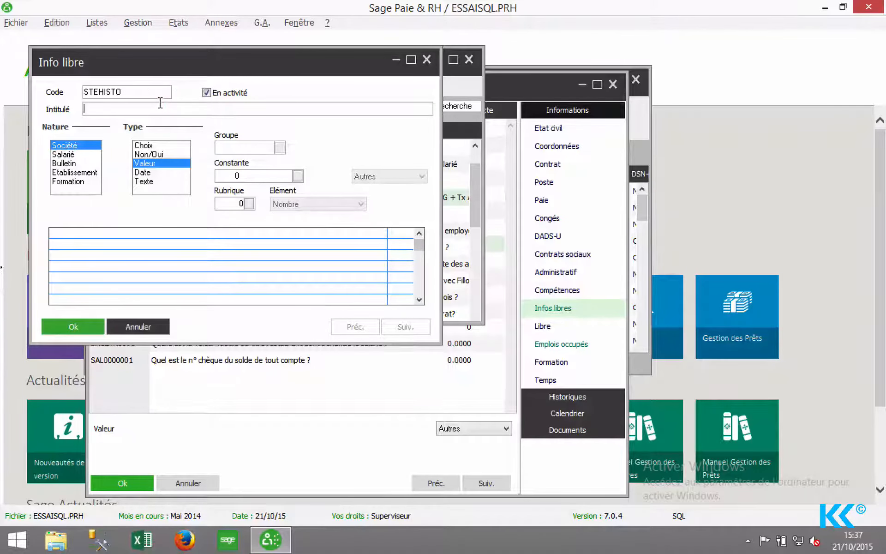
pyautogui.write('Quelle ')
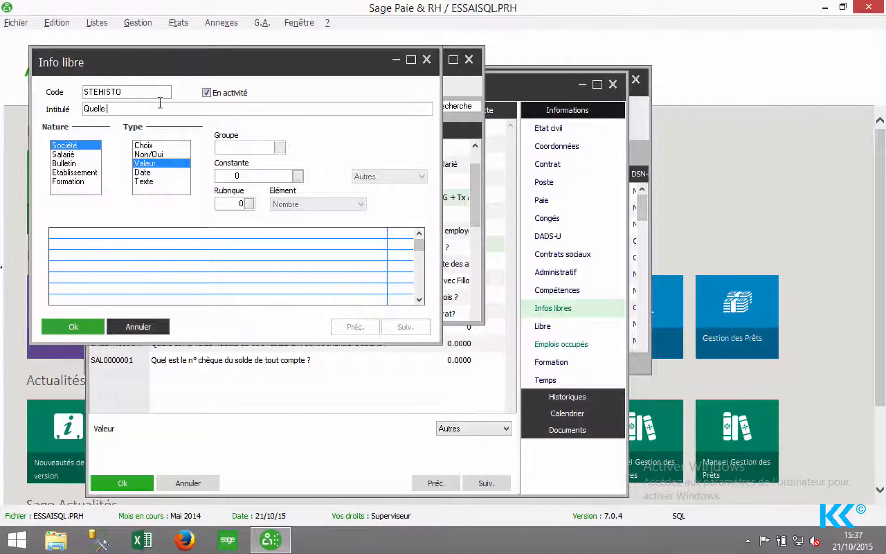
pyautogui.write('est la société historique avant la fusions?')
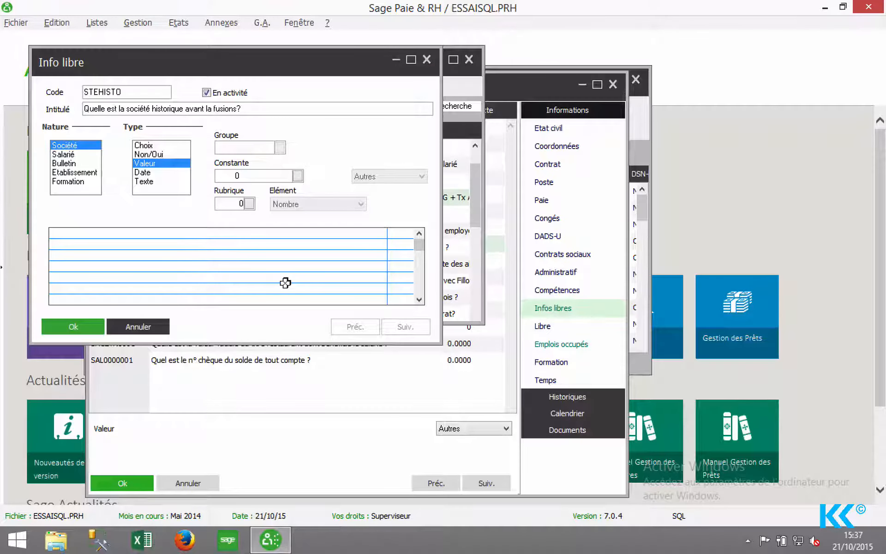
pyautogui.click(60, 155)
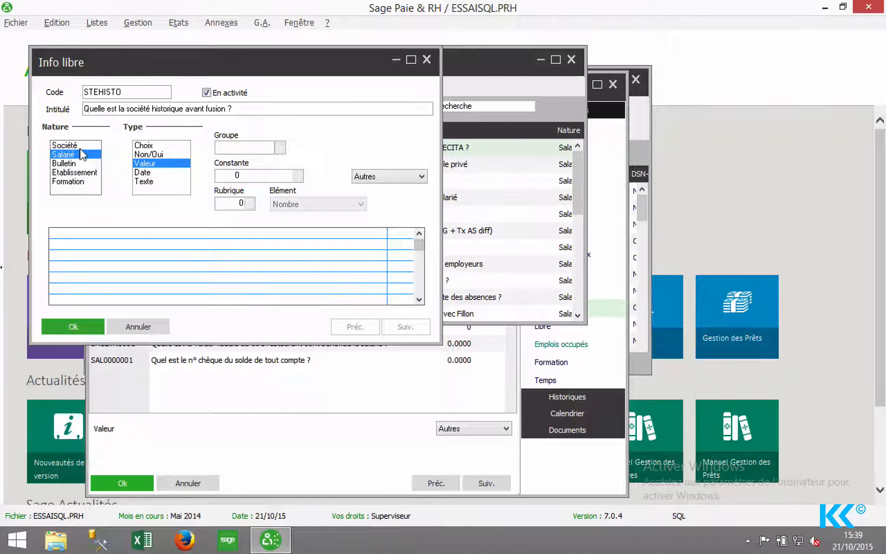
# Try the answer types Choix, Non/Oui, Valeur and Date for the item, then set the type to Texte
pyautogui.click(138, 145)
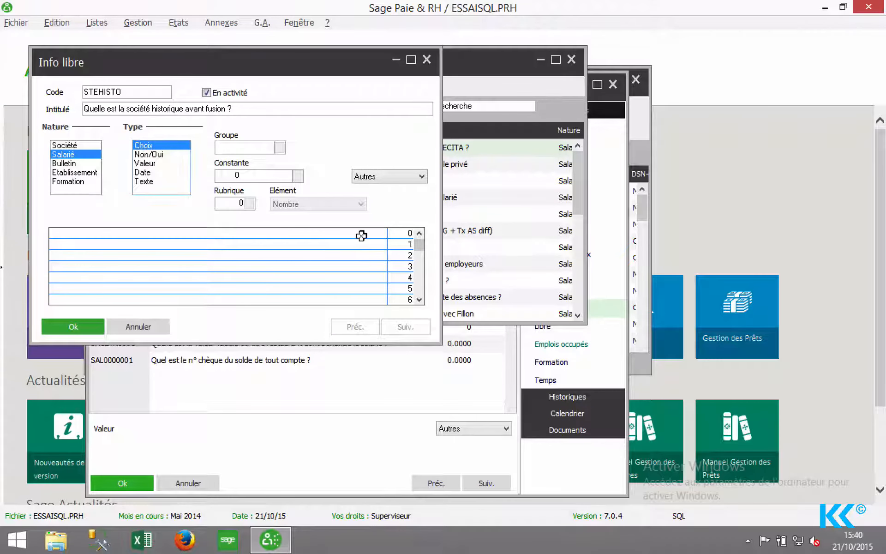
pyautogui.moveTo(419, 244); pyautogui.dragTo(420, 219)
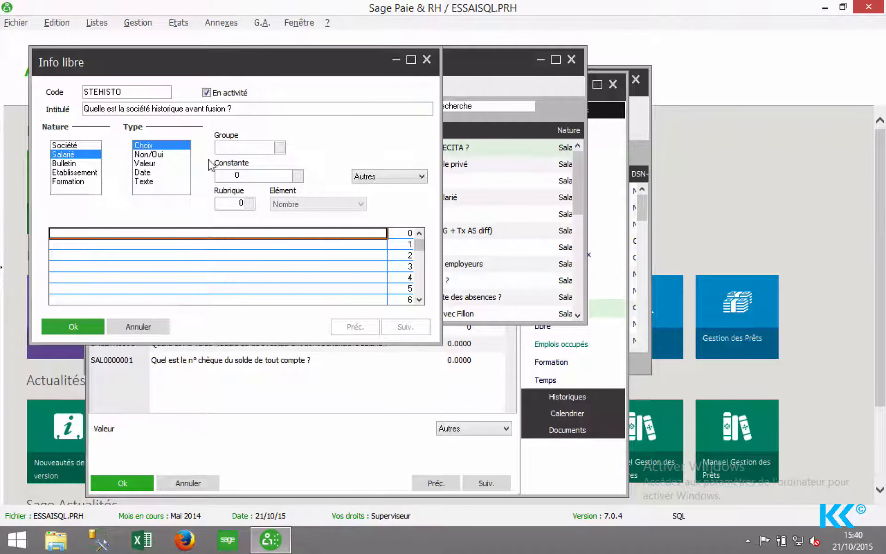
pyautogui.click(149, 154)
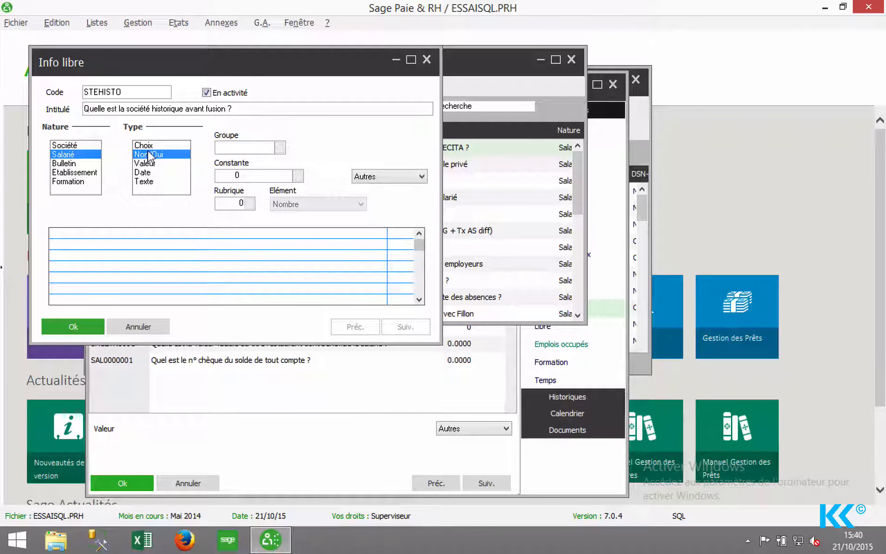
pyautogui.click(136, 163)
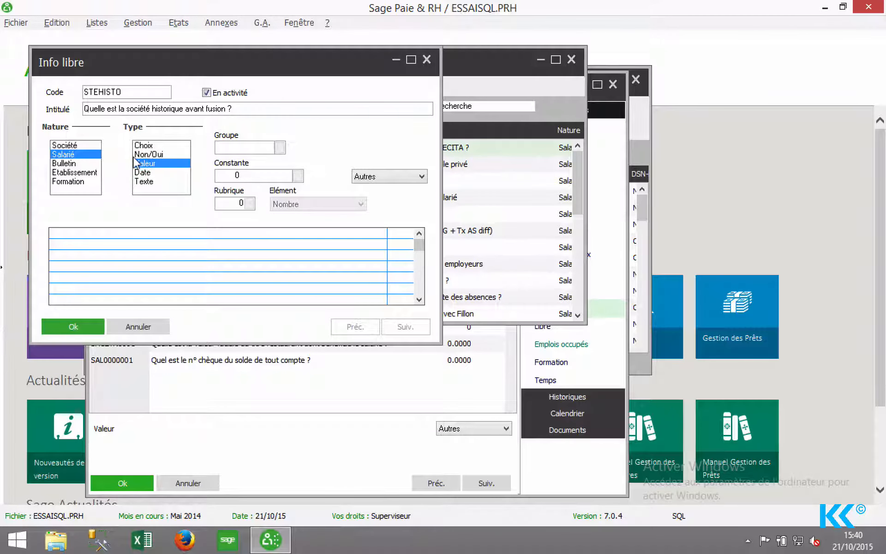
pyautogui.click(143, 174)
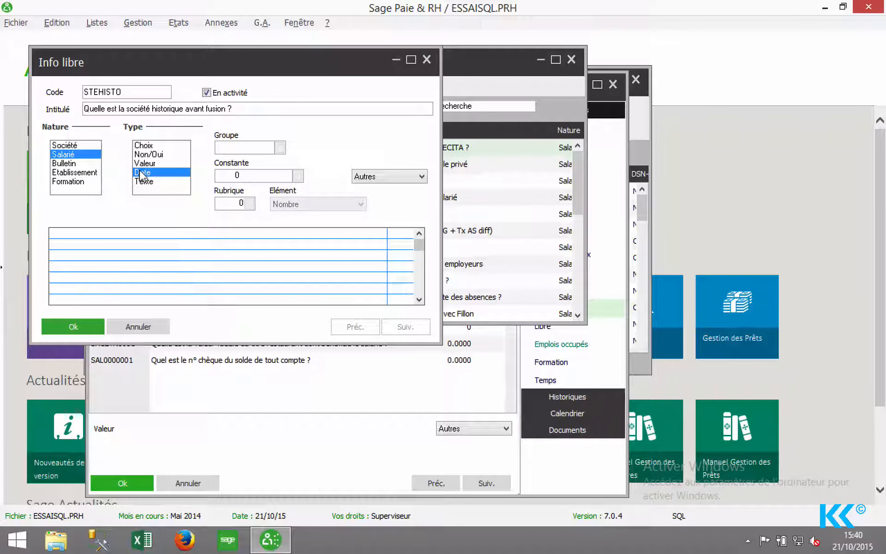
pyautogui.click(143, 181)
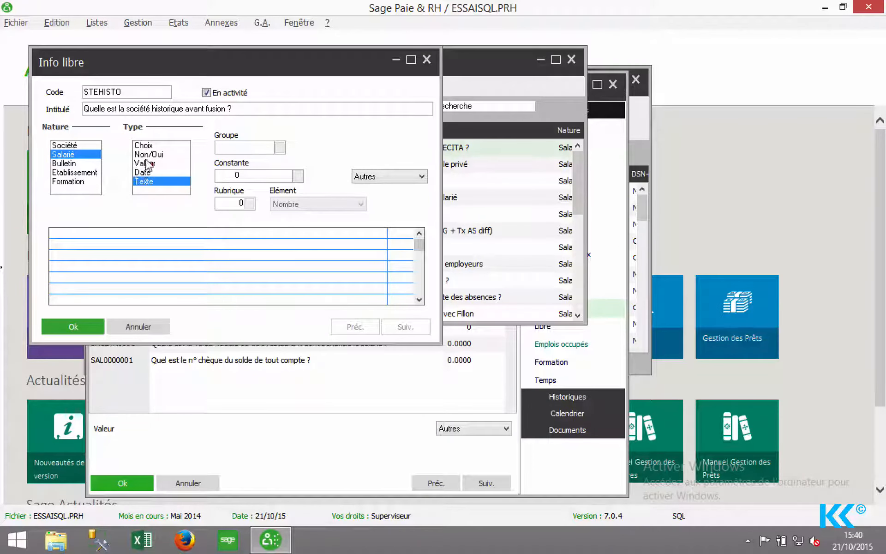
# Set the STEHISTO item's answer type to Choix, enter Apple and Samsung as its two choices, and save the item
pyautogui.click(147, 164)
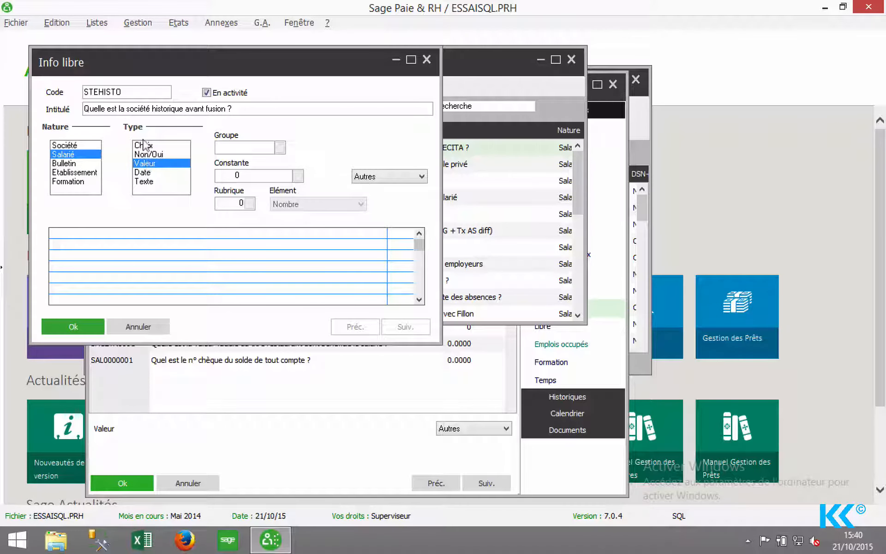
pyautogui.click(144, 145)
pyautogui.click(152, 234)
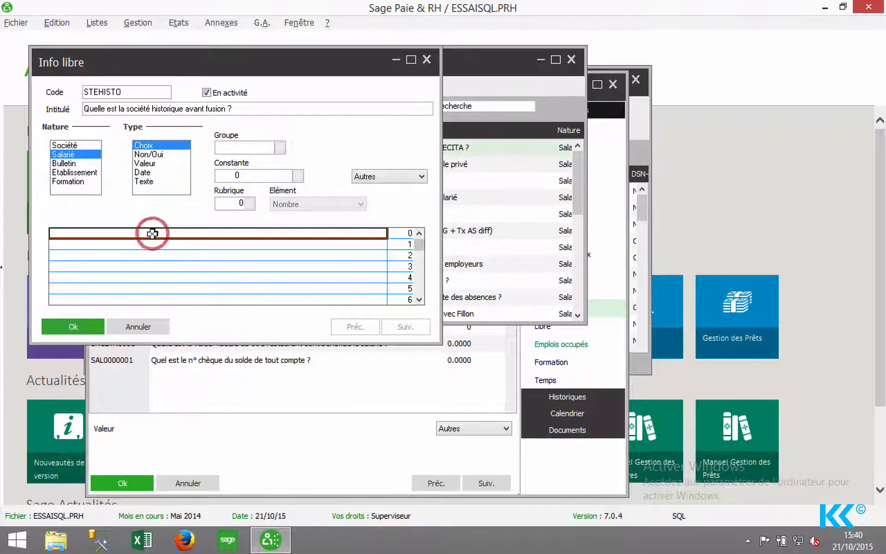
pyautogui.write('Apple')
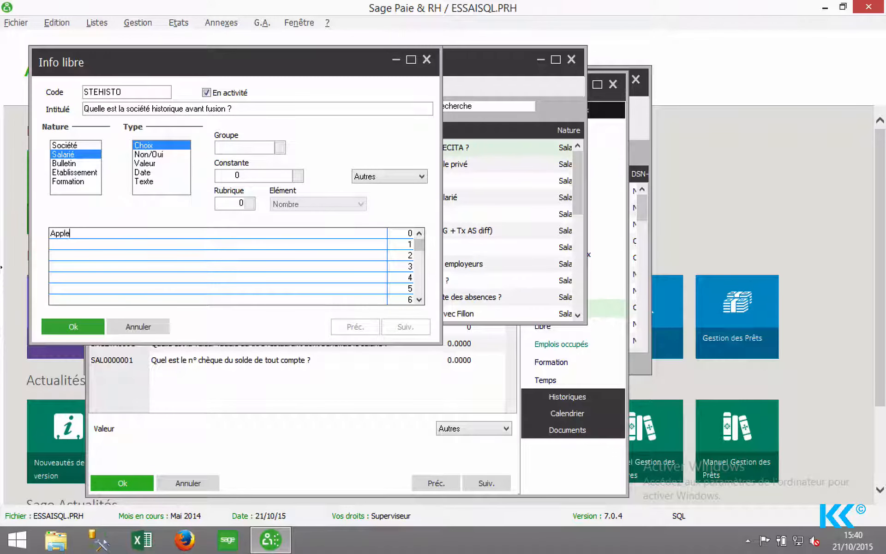
pyautogui.press('Return')
pyautogui.write('Samsung')
pyautogui.press('Return')
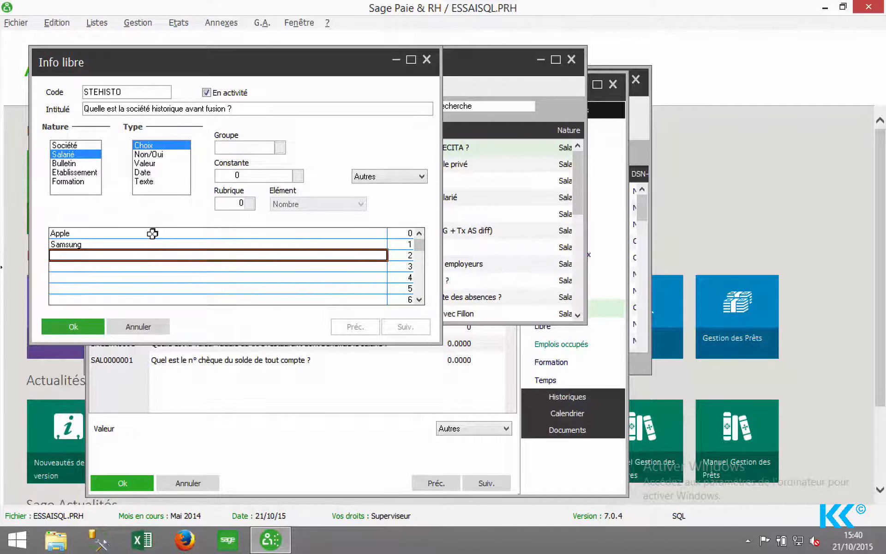
pyautogui.click(90, 245)
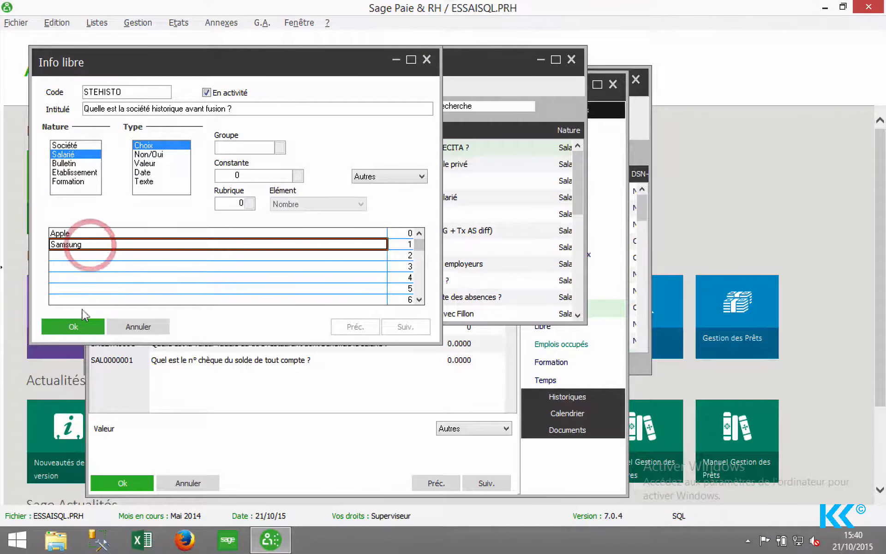
pyautogui.click(77, 326)
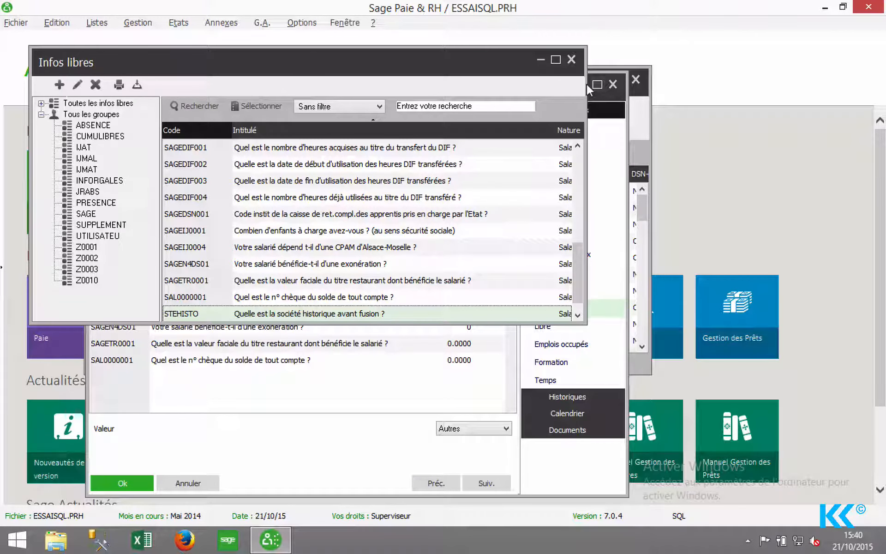
# Close the free-information list and answer the STEHISTO question in the employee's Infos libres record with Samsung
pyautogui.click(572, 59)
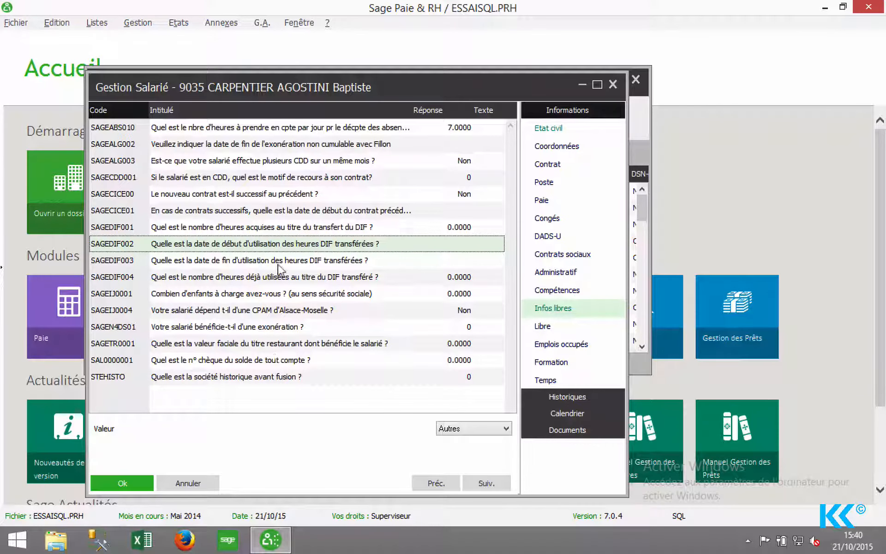
pyautogui.click(549, 289)
pyautogui.click(551, 307)
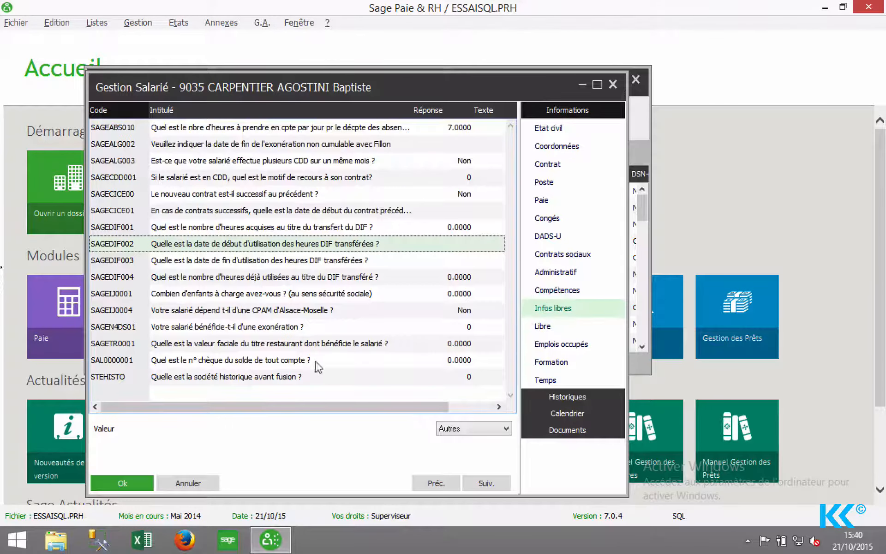
pyautogui.doubleClick(235, 377)
pyautogui.click(342, 285)
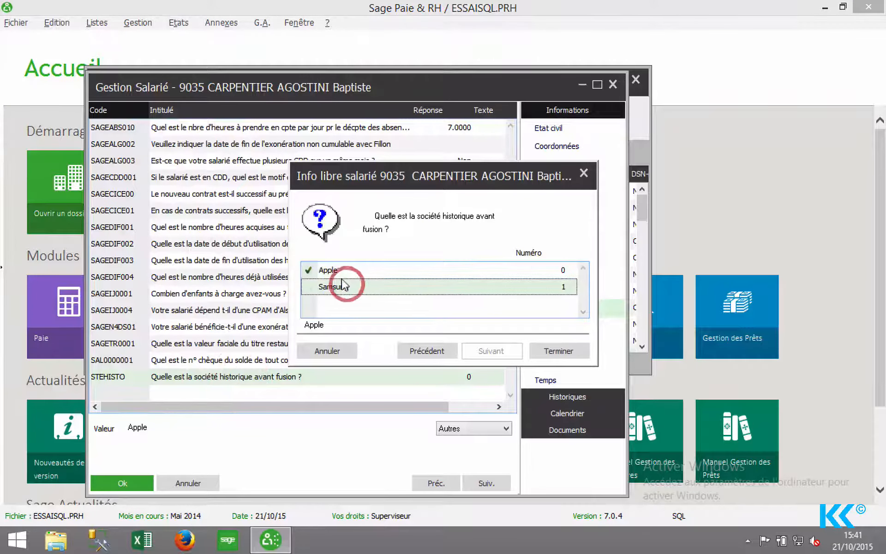
pyautogui.click(343, 283)
pyautogui.click(346, 284)
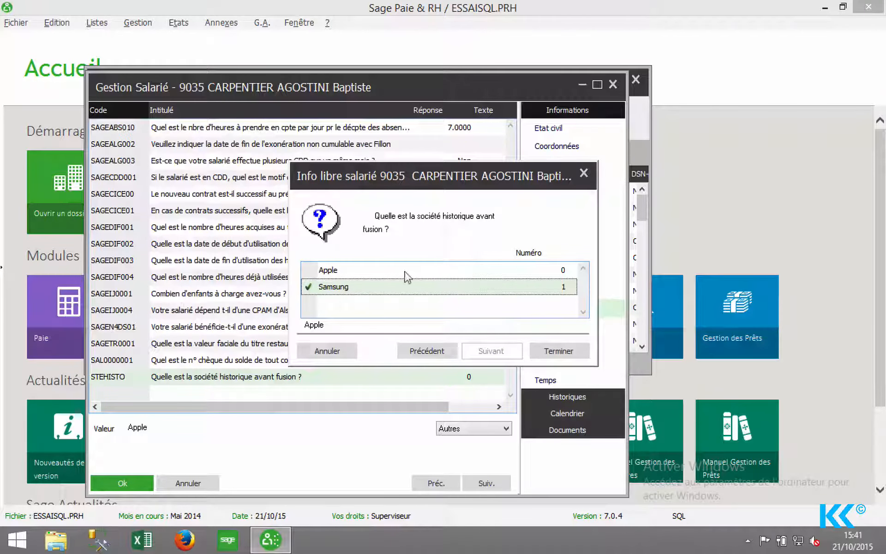
pyautogui.click(540, 351)
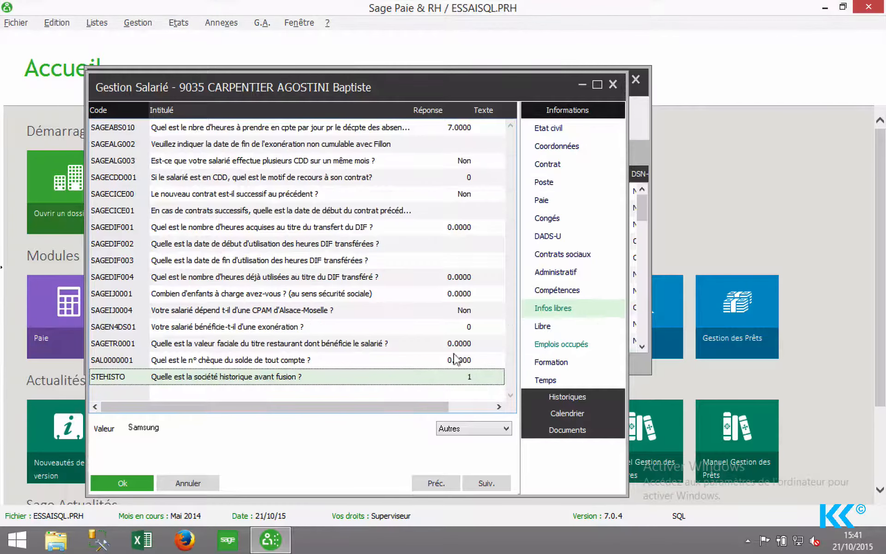